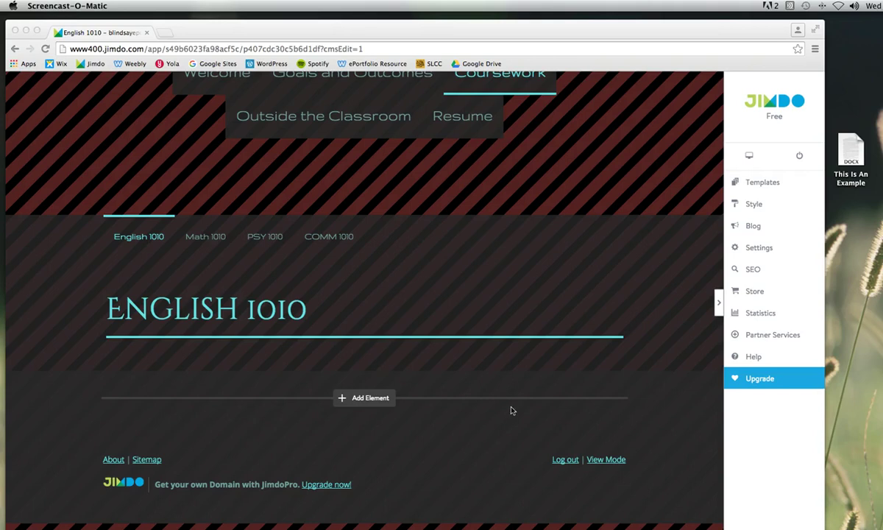
Open the This Is An Example Word document from the desktop and copy all of its text
{"action": "left_click", "coordinate": [535, 399]}
{"action": "left_click_drag", "start_coordinate": [851, 149], "coordinate": [855, 142]}
{"action": "double_click", "coordinate": [853, 142]}
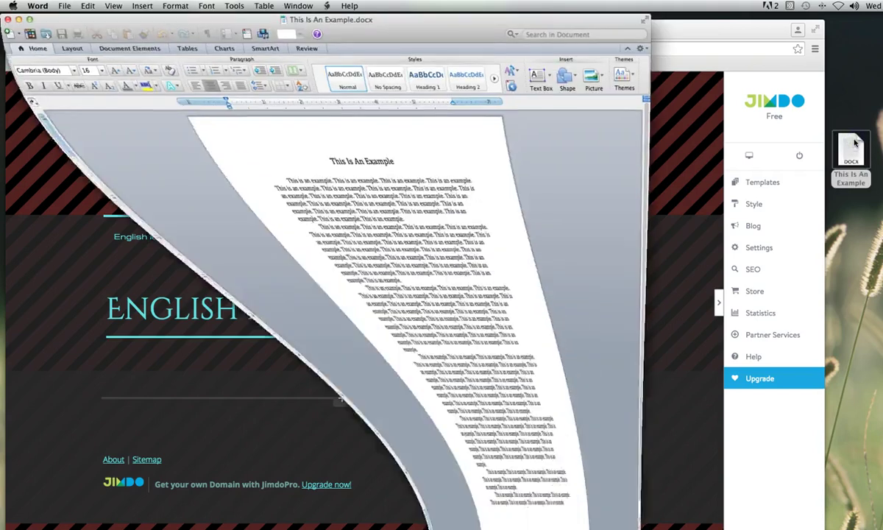
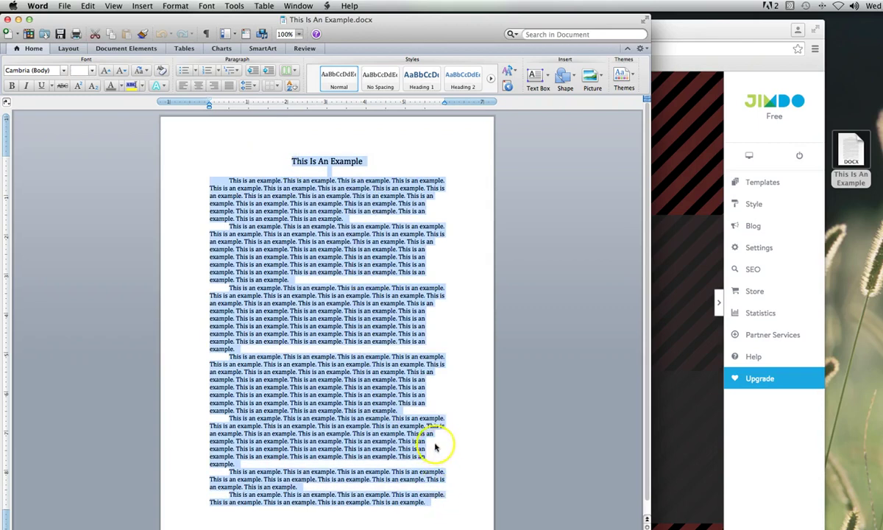
{"action": "right_click", "coordinate": [334, 249]}
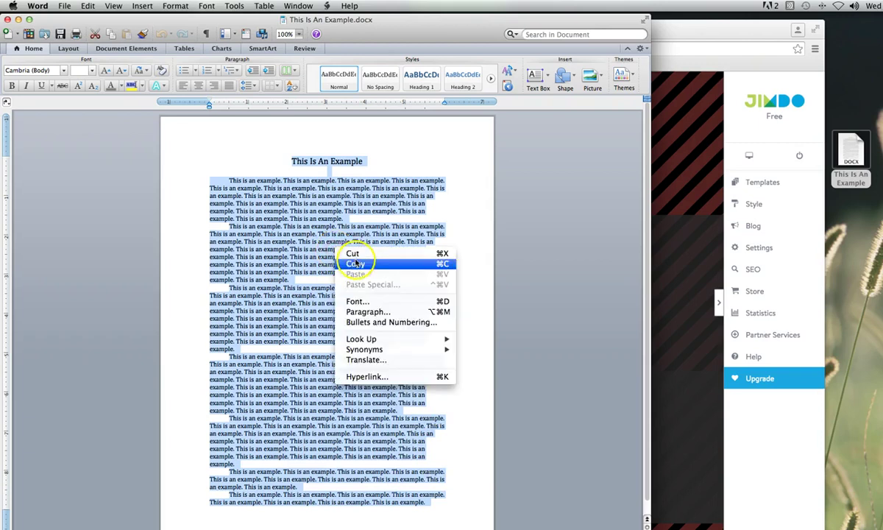
{"action": "left_click", "coordinate": [356, 264]}
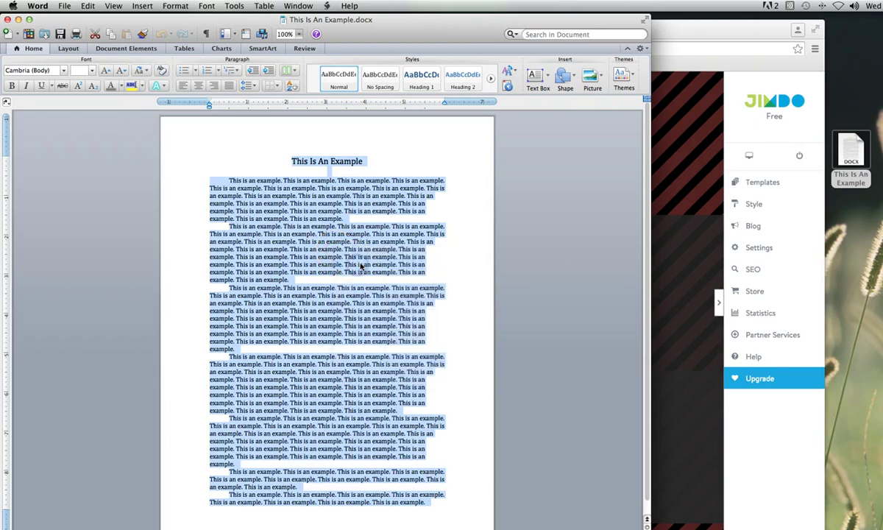
Switch to the Jimdo editor in Chrome and add a Text element directly below the English 1010 heading
{"action": "left_click", "coordinate": [685, 144]}
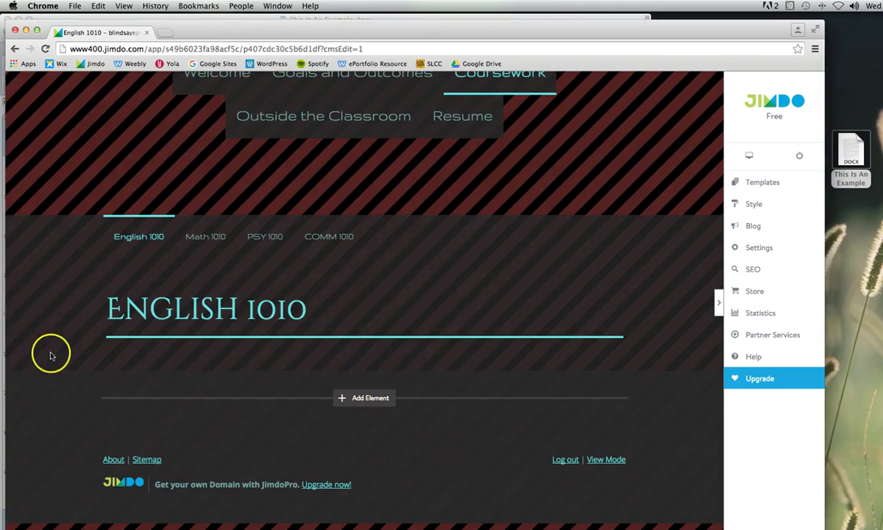
{"action": "scroll", "coordinate": [61, 355], "scroll_direction": "down", "scroll_amount": 1}
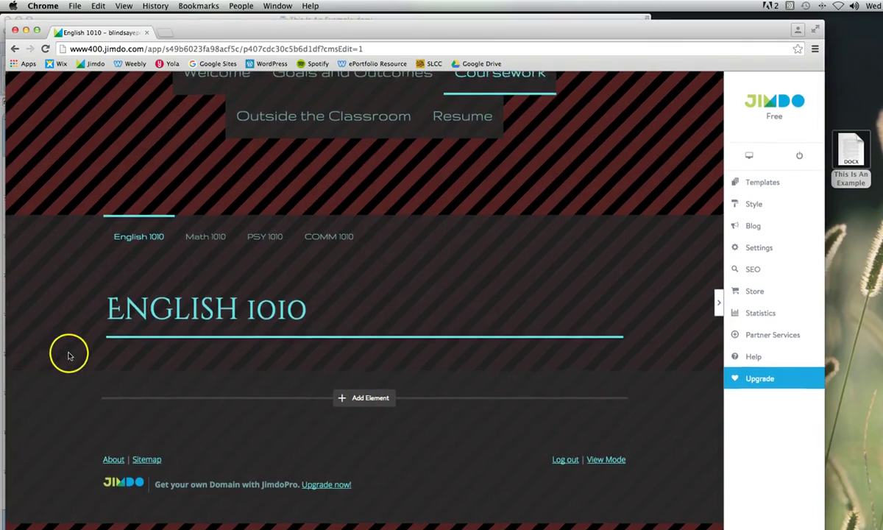
{"action": "mouse_move", "coordinate": [355, 350]}
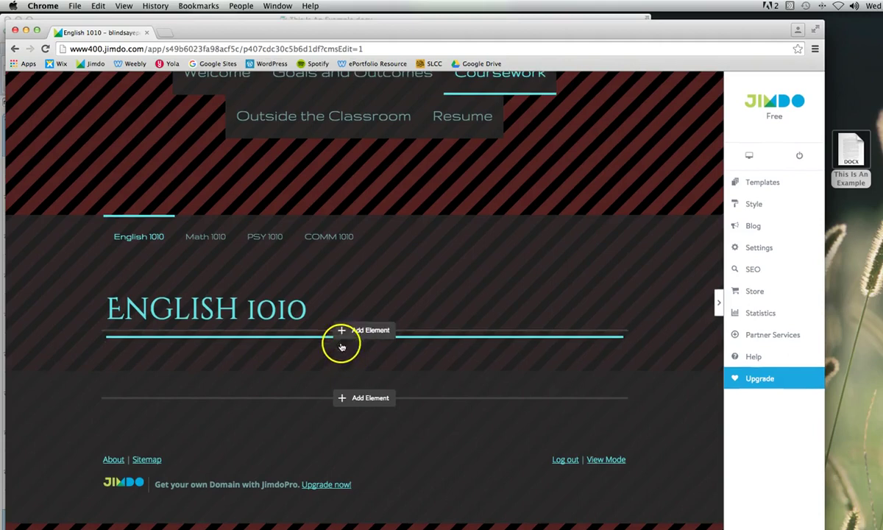
{"action": "left_click", "coordinate": [344, 350]}
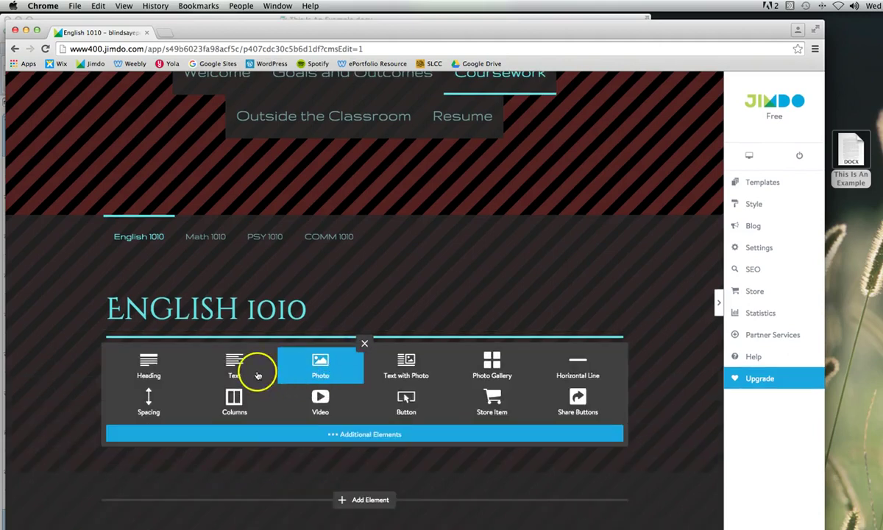
{"action": "left_click", "coordinate": [232, 367]}
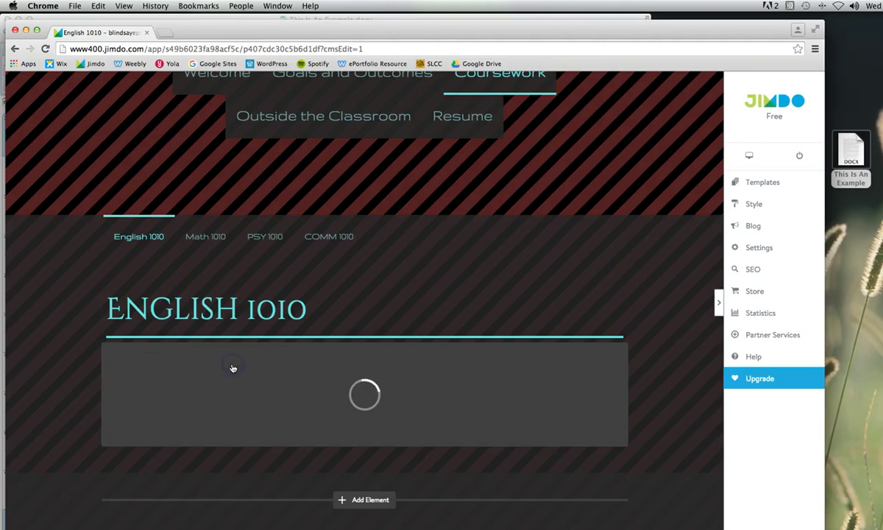
Paste the copied document text into the new text element and save it
{"action": "left_click", "coordinate": [111, 358]}
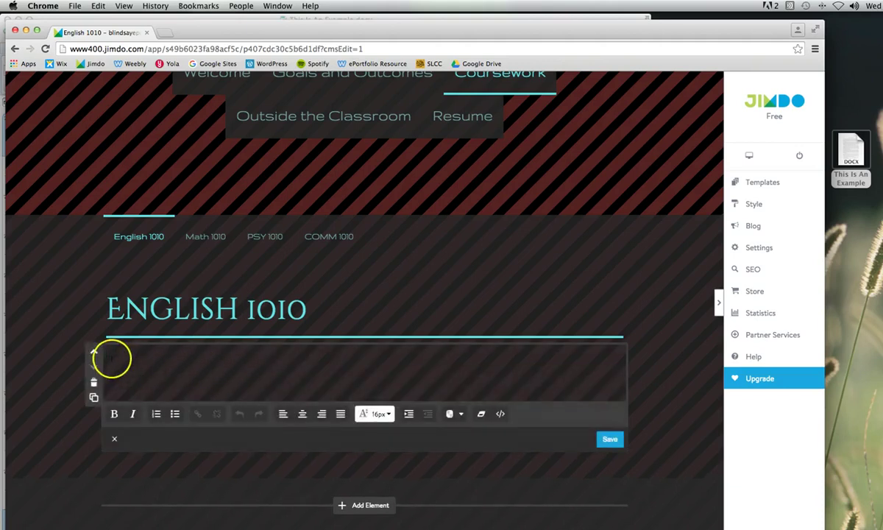
{"action": "right_click", "coordinate": [112, 354]}
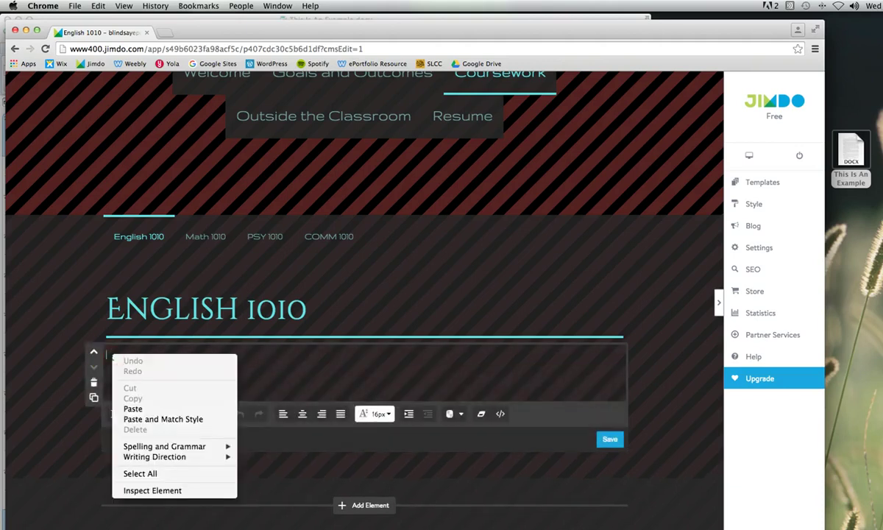
{"action": "left_click", "coordinate": [133, 408]}
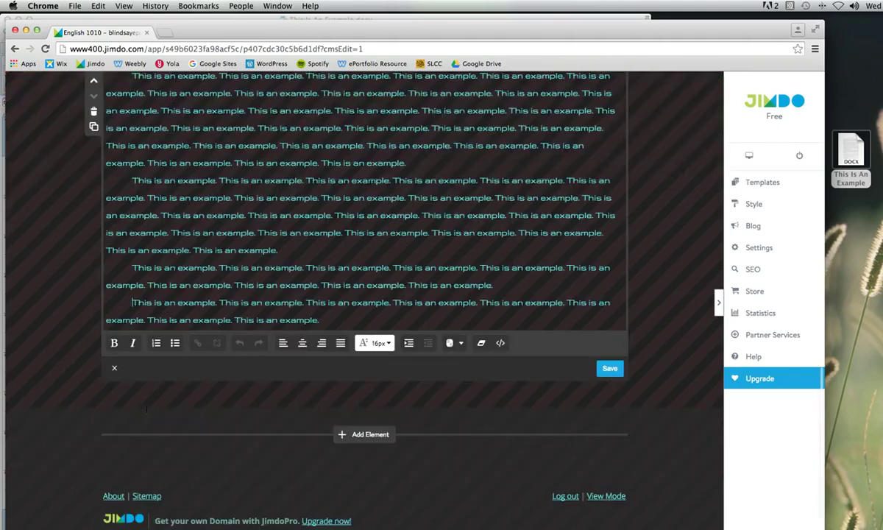
{"action": "scroll", "coordinate": [363, 288], "scroll_direction": "up", "scroll_amount": 8}
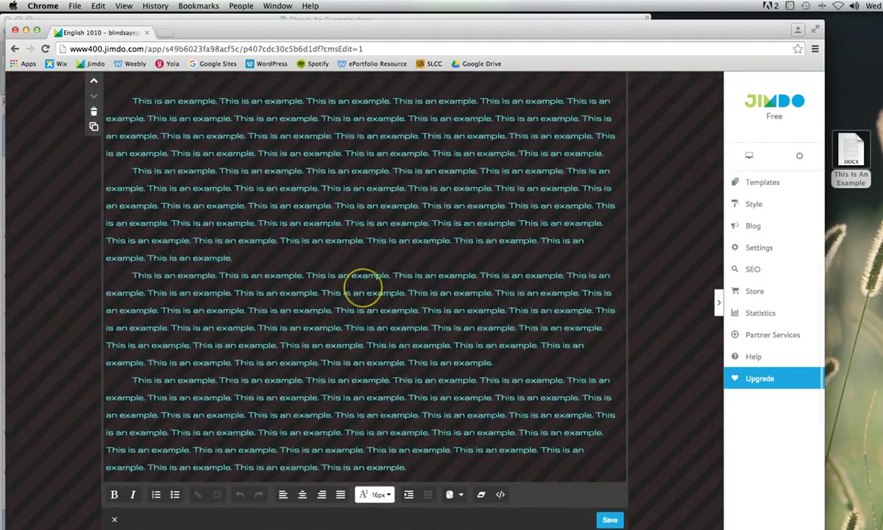
{"action": "scroll", "coordinate": [364, 285], "scroll_direction": "up", "scroll_amount": 4}
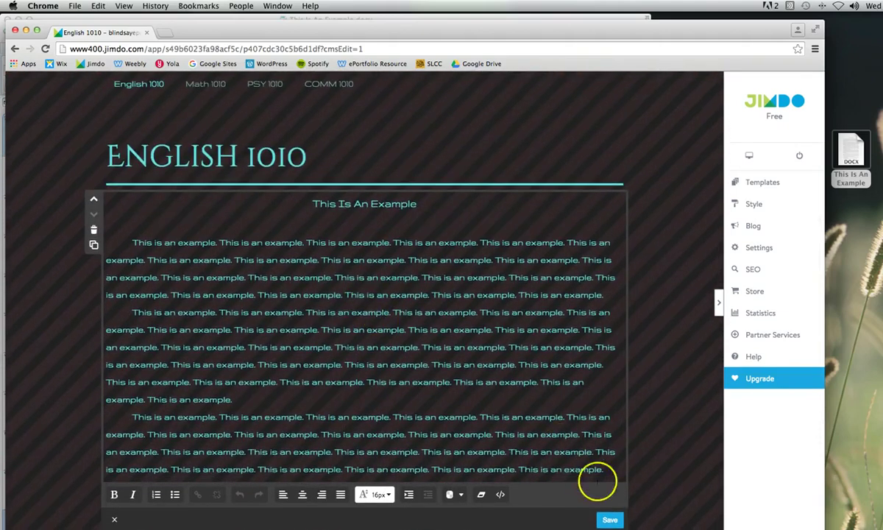
{"action": "left_click", "coordinate": [610, 521]}
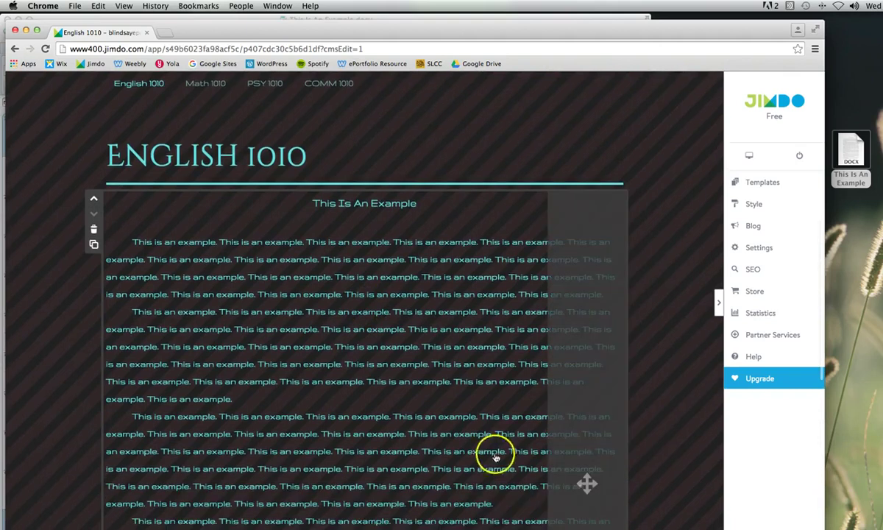
Add a File Download element directly below the pasted example text
{"action": "scroll", "coordinate": [495, 455], "scroll_direction": "down", "scroll_amount": 2}
{"action": "scroll", "coordinate": [494, 455], "scroll_direction": "down", "scroll_amount": 2}
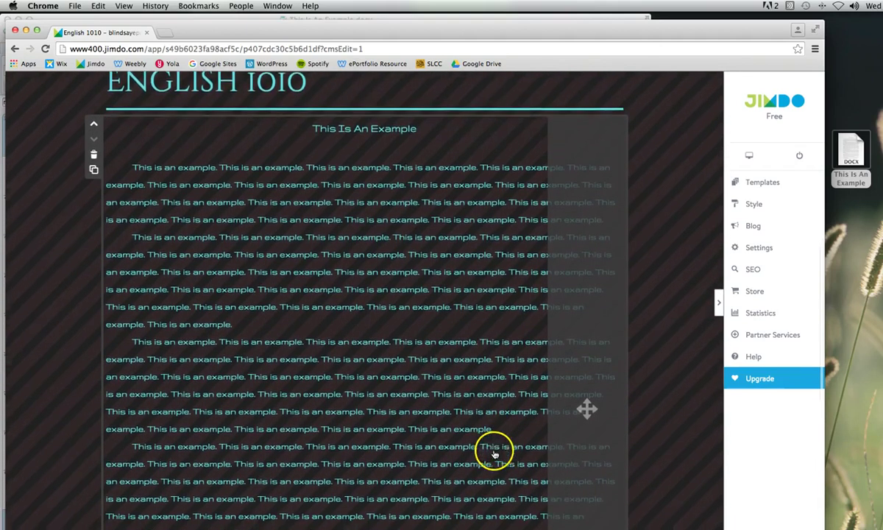
{"action": "scroll", "coordinate": [497, 449], "scroll_direction": "down", "scroll_amount": 10}
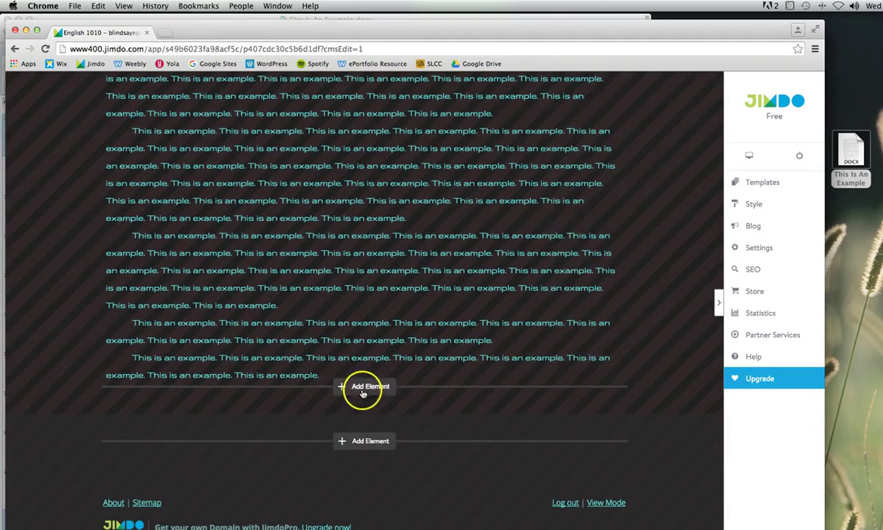
{"action": "left_click", "coordinate": [362, 388]}
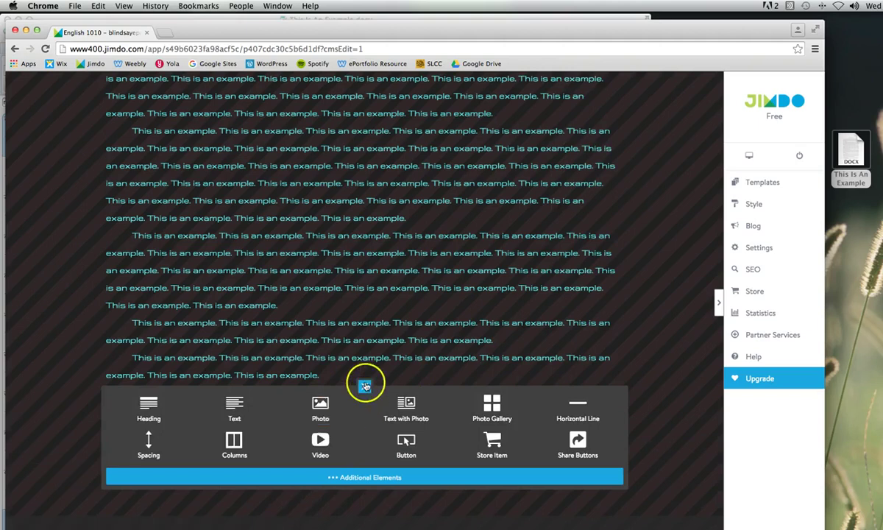
{"action": "left_click", "coordinate": [359, 479]}
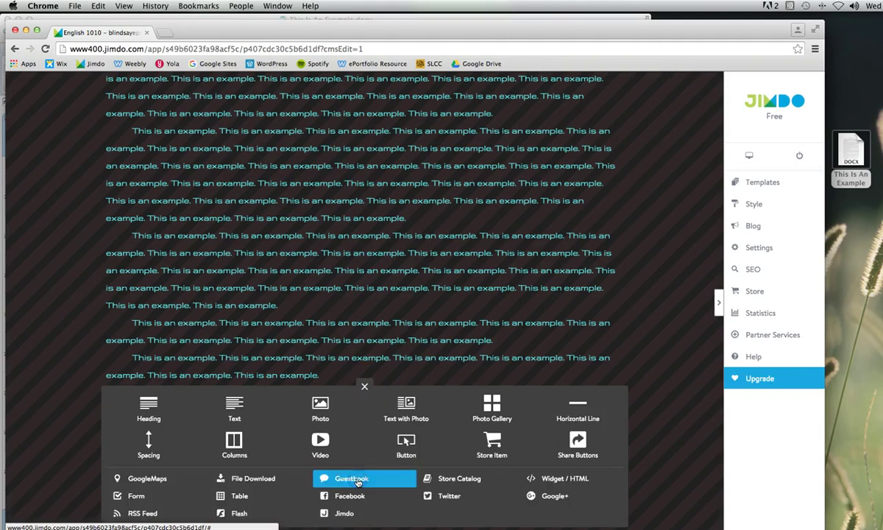
{"action": "left_click", "coordinate": [252, 480]}
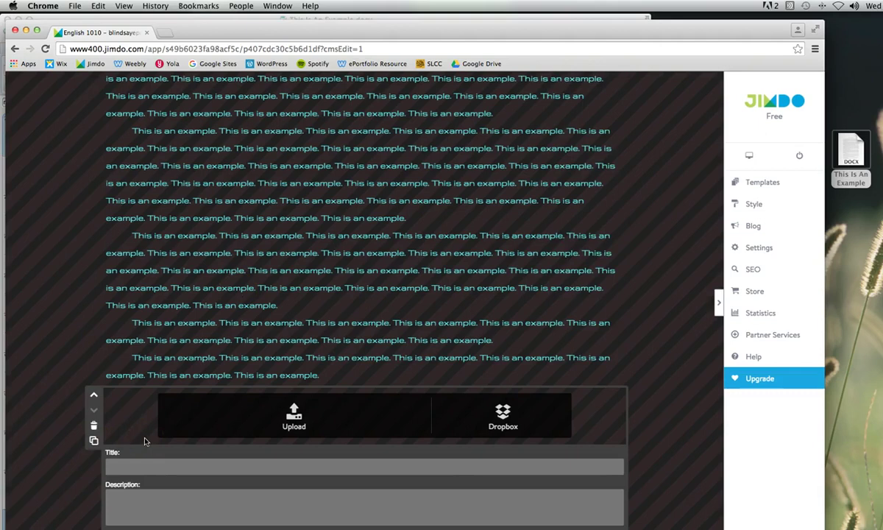
{"action": "left_click", "coordinate": [81, 380]}
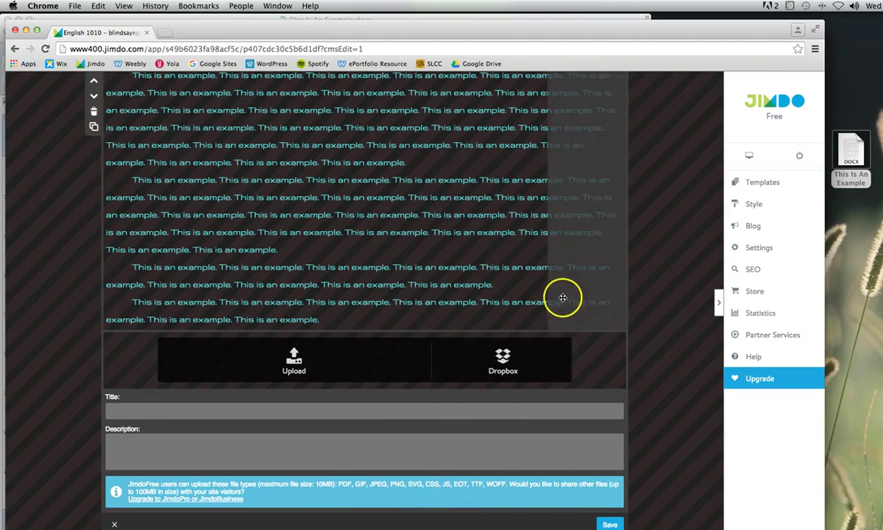
Return to the This Is An Example document in Word and save a copy to the Desktop in PDF format
{"action": "left_click", "coordinate": [847, 147]}
{"action": "double_click", "coordinate": [847, 148]}
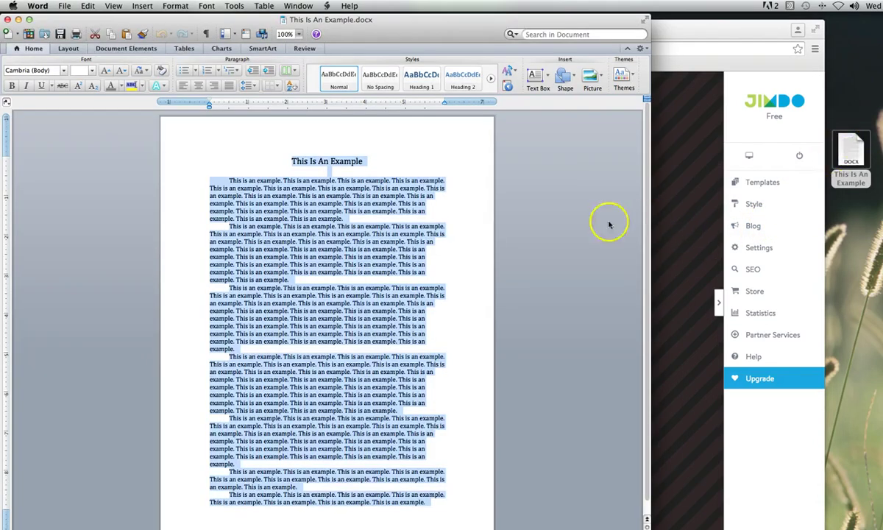
{"action": "left_click", "coordinate": [503, 225]}
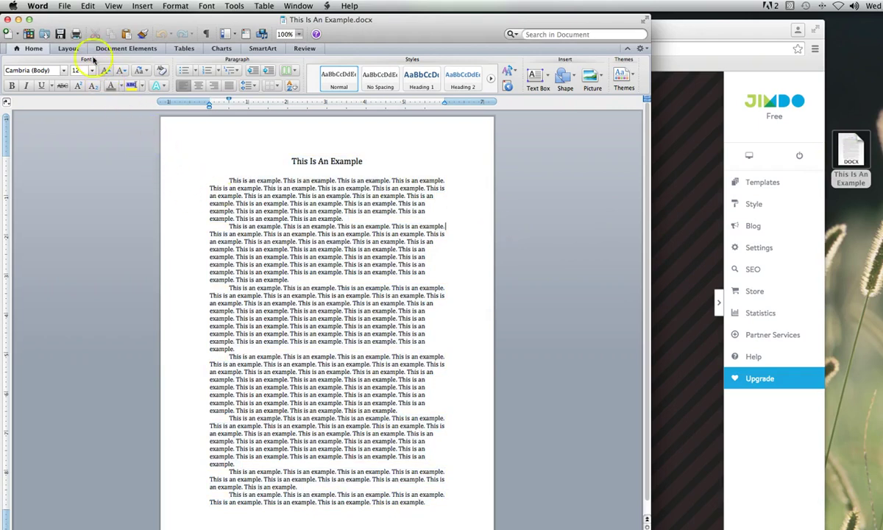
{"action": "left_click", "coordinate": [63, 8]}
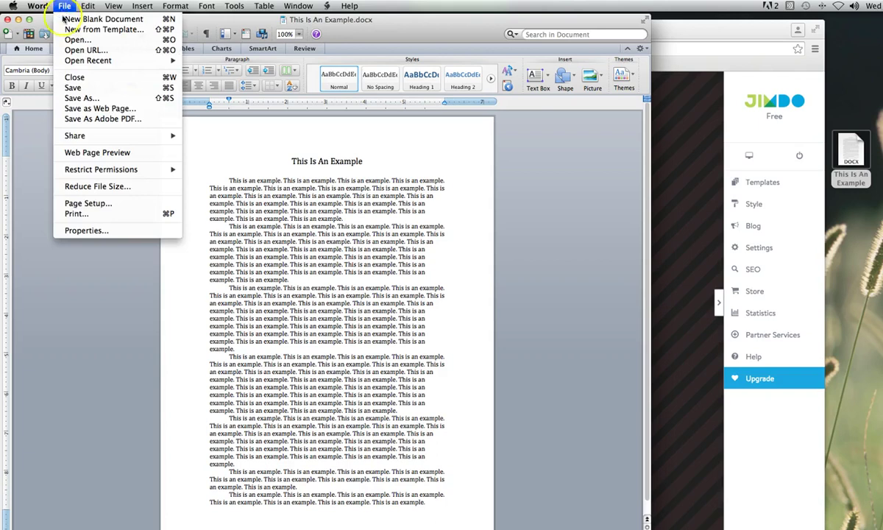
{"action": "left_click", "coordinate": [82, 97]}
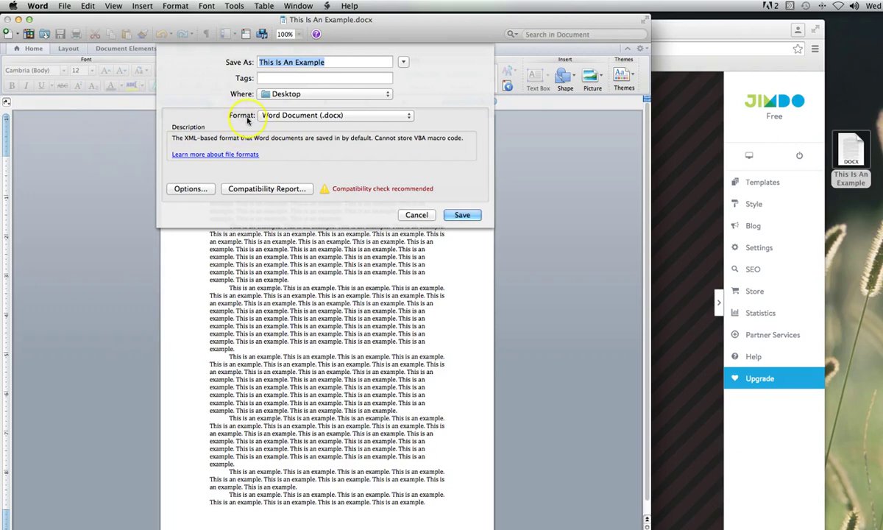
{"action": "left_click", "coordinate": [385, 116]}
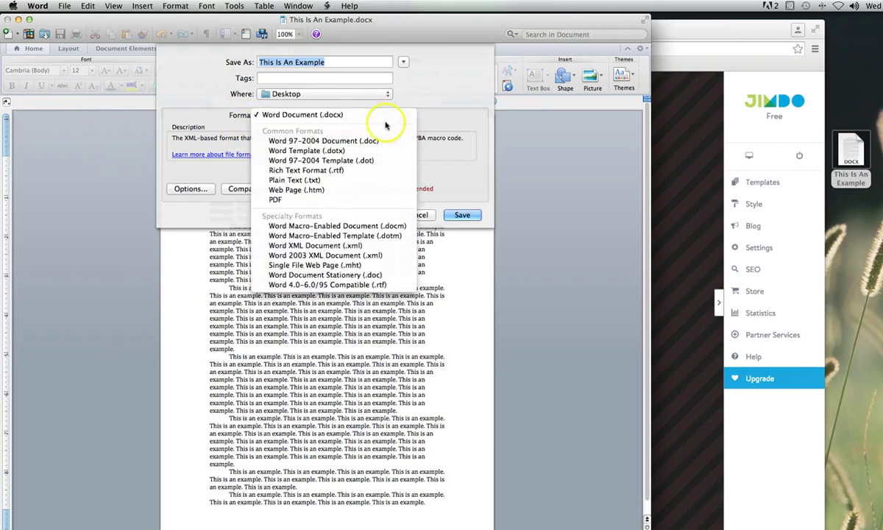
{"action": "left_click", "coordinate": [278, 200]}
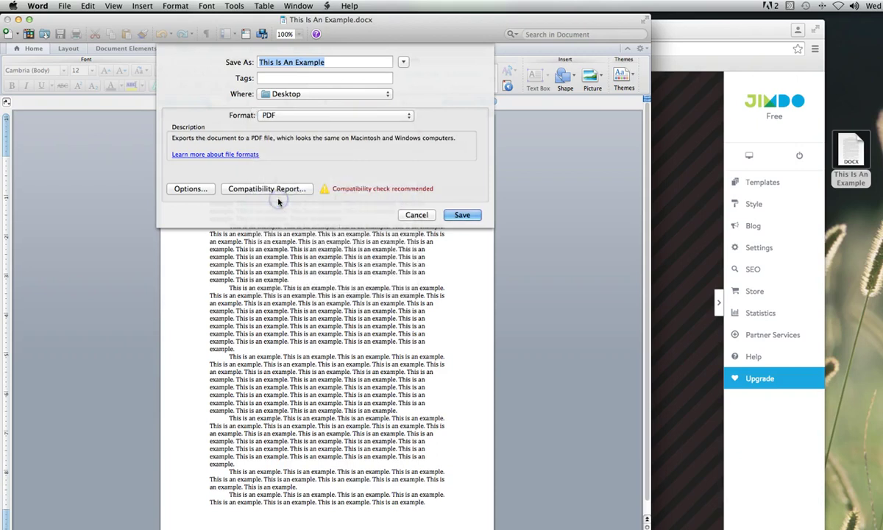
{"action": "left_click", "coordinate": [463, 215]}
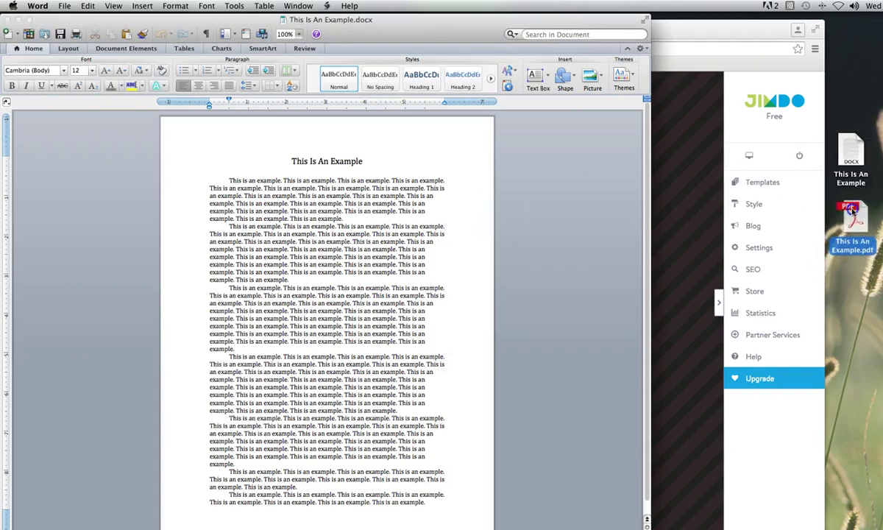
Switch back to Jimdo in Chrome and upload This Is An Example.pdf from the Desktop to the file download element
{"action": "left_click", "coordinate": [852, 211]}
{"action": "left_click", "coordinate": [867, 258]}
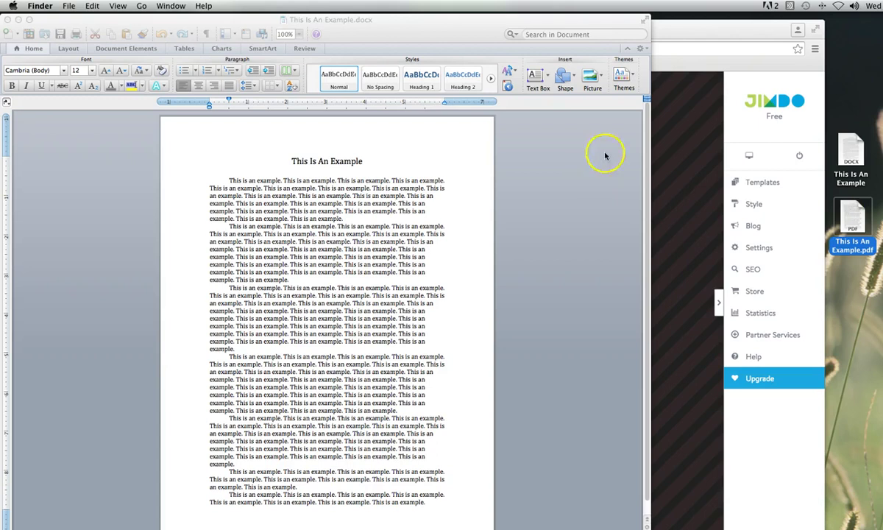
{"action": "left_click", "coordinate": [711, 33]}
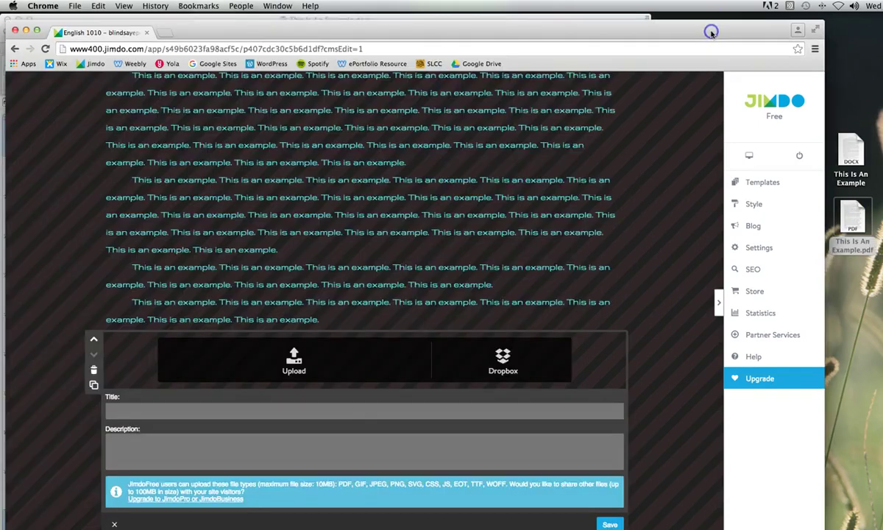
{"action": "left_click", "coordinate": [434, 226]}
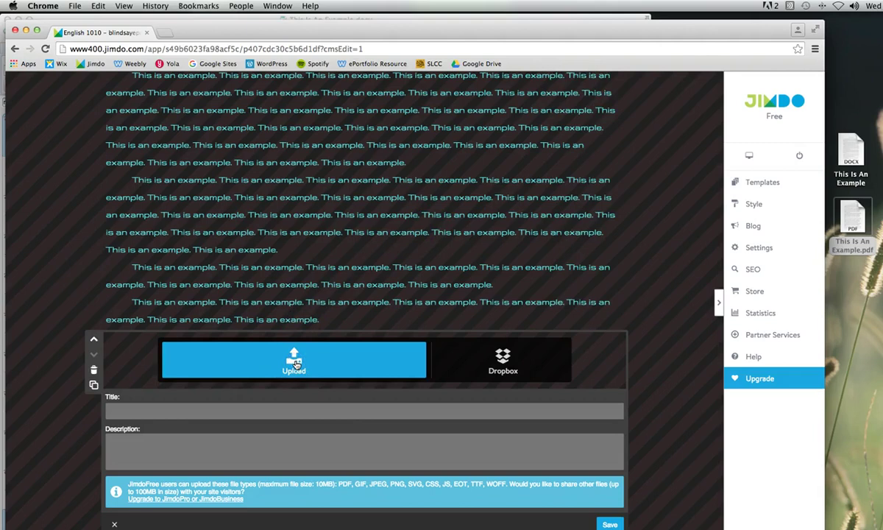
{"action": "left_click", "coordinate": [235, 357]}
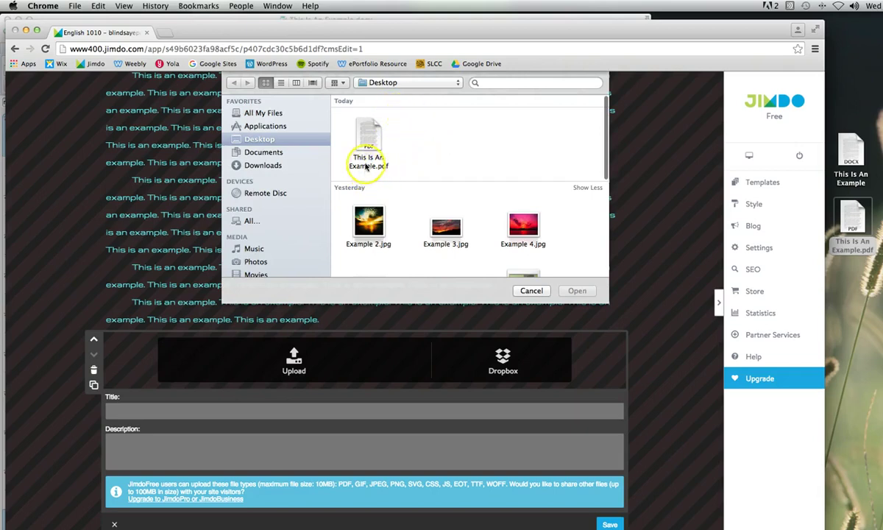
{"action": "left_click", "coordinate": [374, 132]}
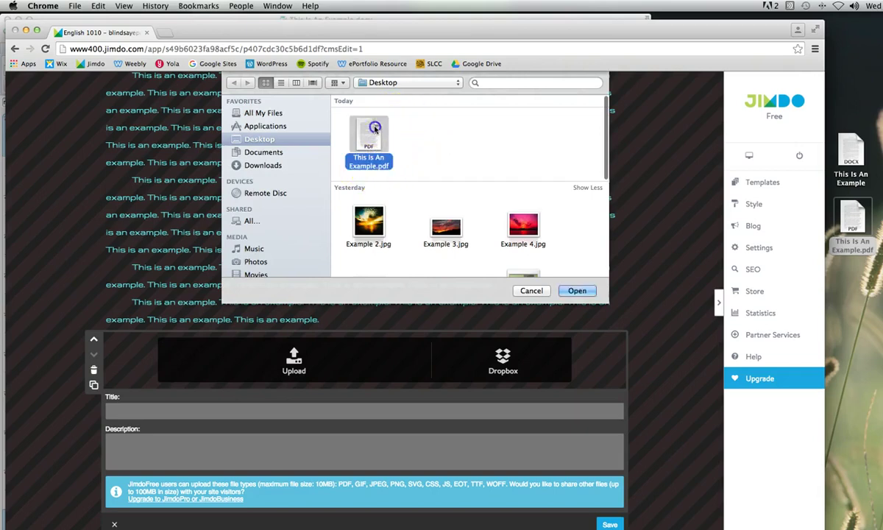
{"action": "left_click", "coordinate": [575, 291]}
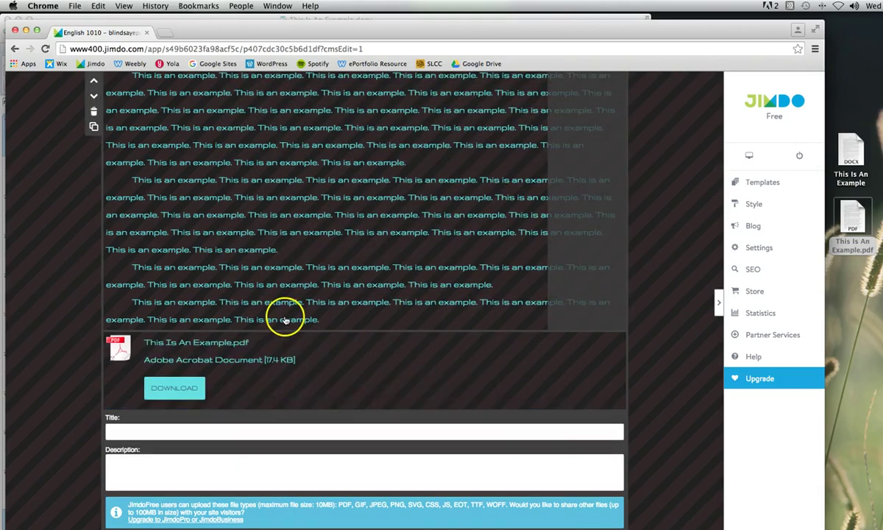
{"action": "scroll", "coordinate": [77, 357], "scroll_direction": "down", "scroll_amount": 1}
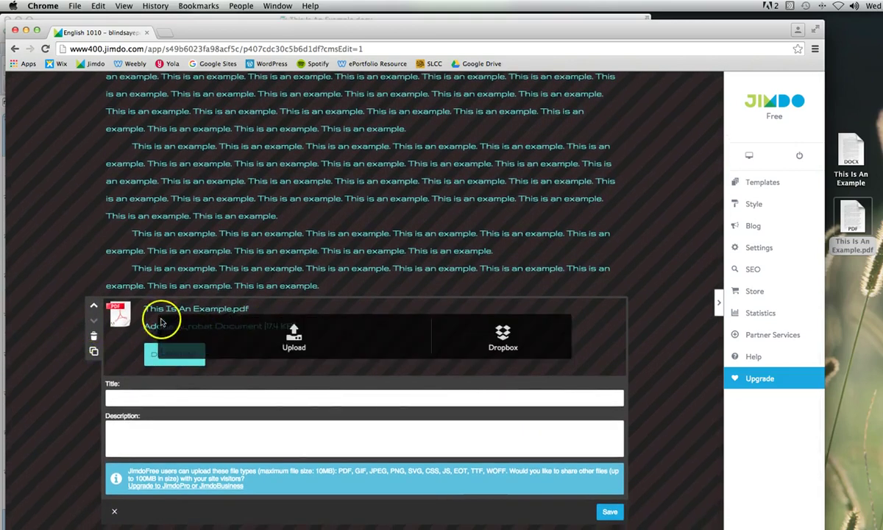
Save the file download element holding This Is An Example.pdf, leaving its title and description blank
{"action": "left_click", "coordinate": [610, 509]}
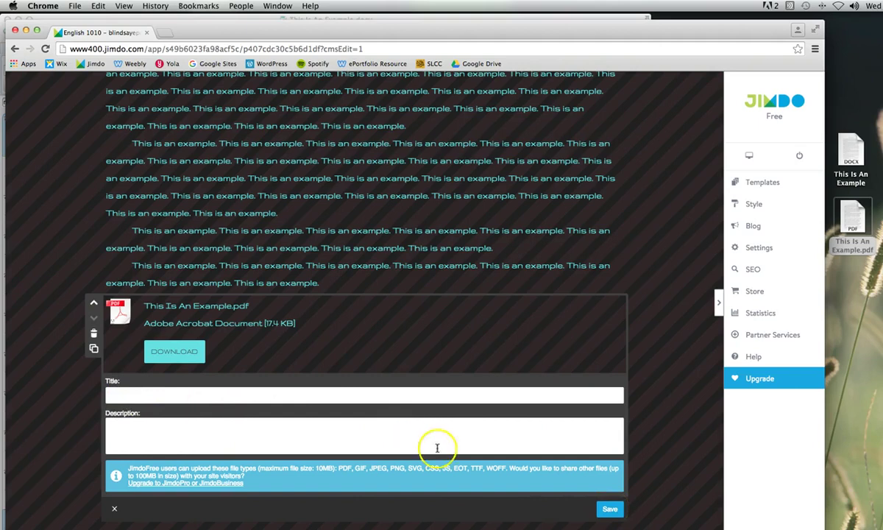
{"action": "left_click", "coordinate": [609, 509]}
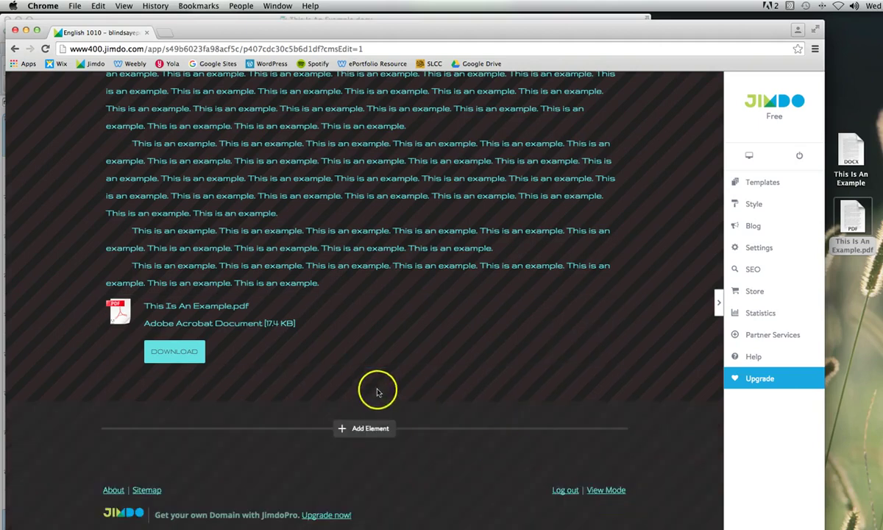
Add a text element between the English 1010 heading's line and the pasted example text, and save it empty
{"action": "scroll", "coordinate": [373, 378], "scroll_direction": "up", "scroll_amount": 2}
{"action": "scroll", "coordinate": [373, 379], "scroll_direction": "up", "scroll_amount": 3}
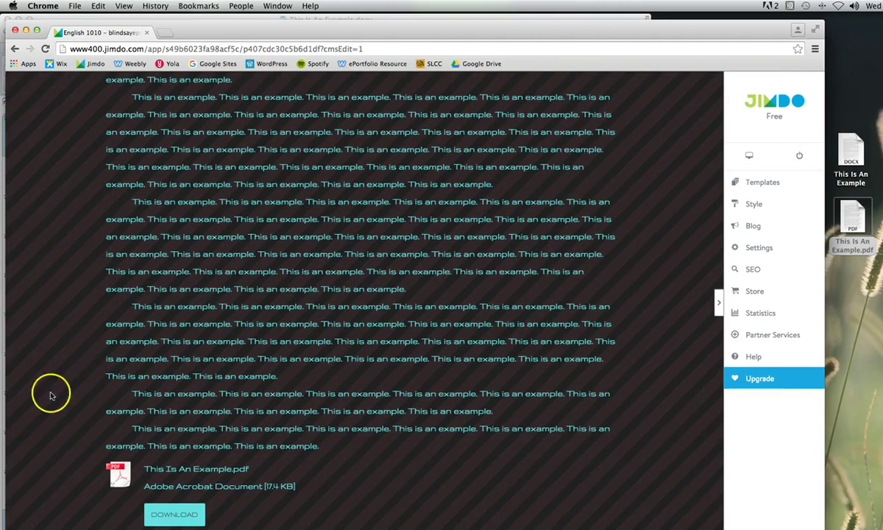
{"action": "scroll", "coordinate": [81, 445], "scroll_direction": "up", "scroll_amount": 4}
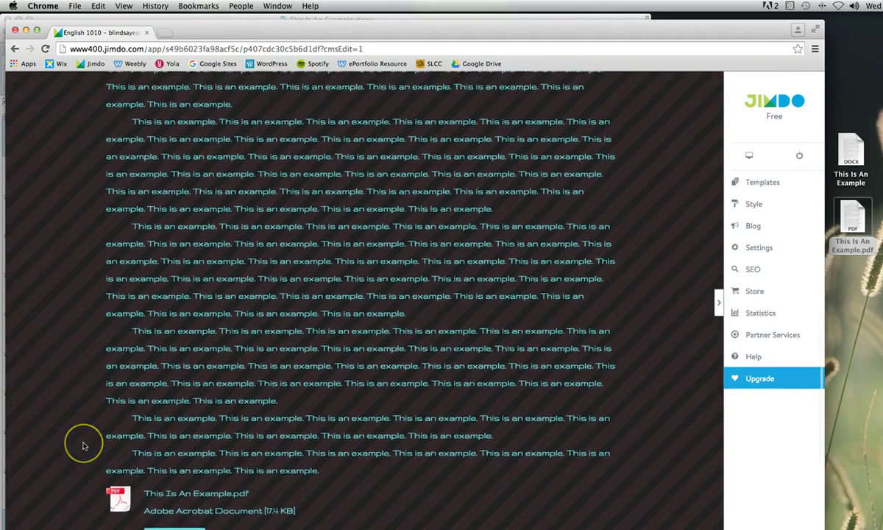
{"action": "scroll", "coordinate": [83, 445], "scroll_direction": "up", "scroll_amount": 5}
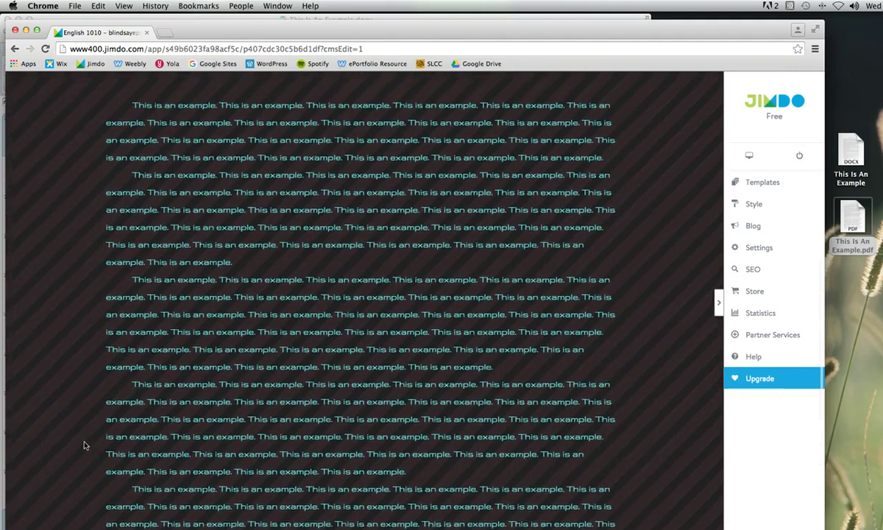
{"action": "scroll", "coordinate": [84, 442], "scroll_direction": "up", "scroll_amount": 1}
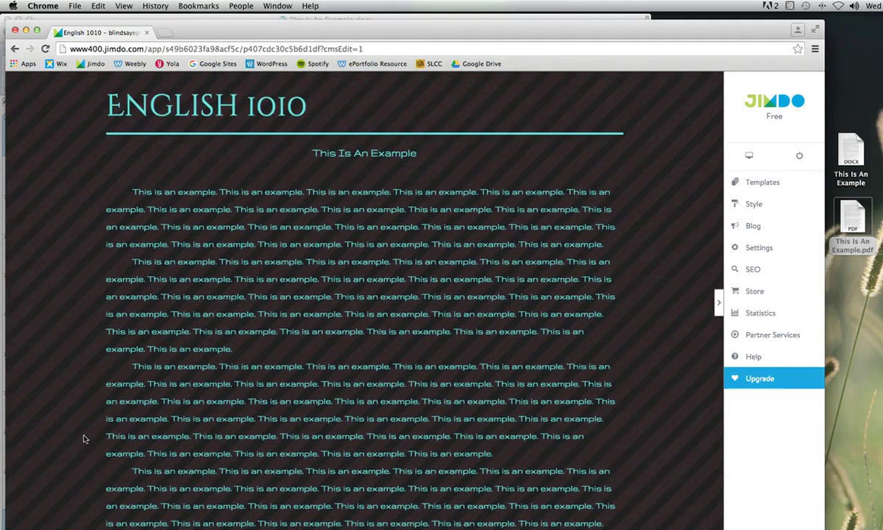
{"action": "mouse_move", "coordinate": [311, 270]}
{"action": "scroll", "coordinate": [329, 270], "scroll_direction": "up", "scroll_amount": 1}
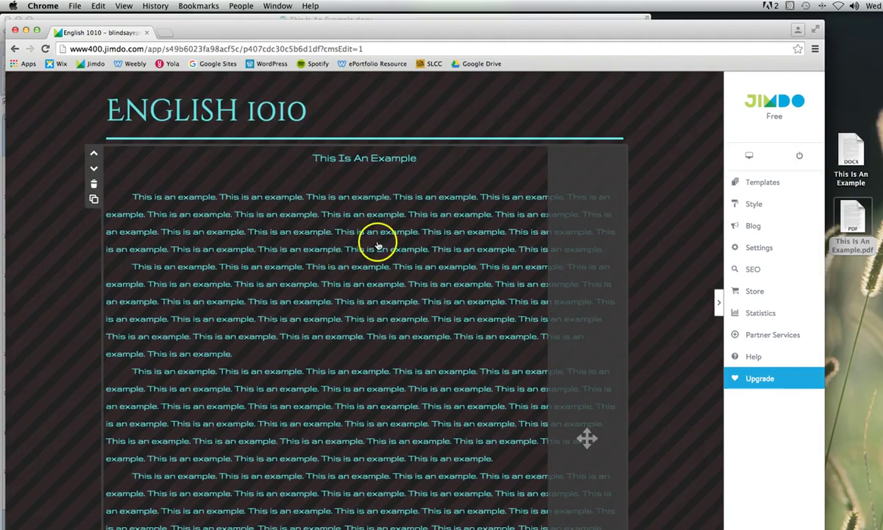
{"action": "scroll", "coordinate": [379, 243], "scroll_direction": "up", "scroll_amount": 1}
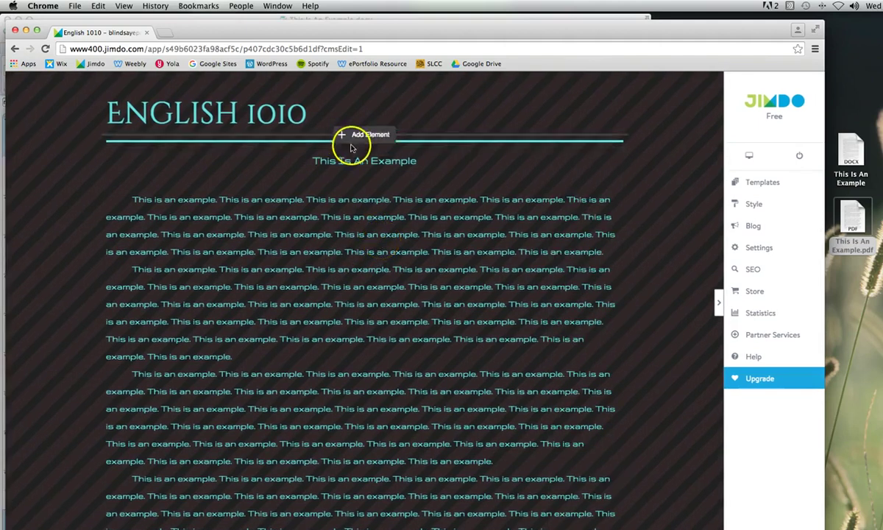
{"action": "left_click", "coordinate": [352, 147]}
{"action": "left_click", "coordinate": [236, 163]}
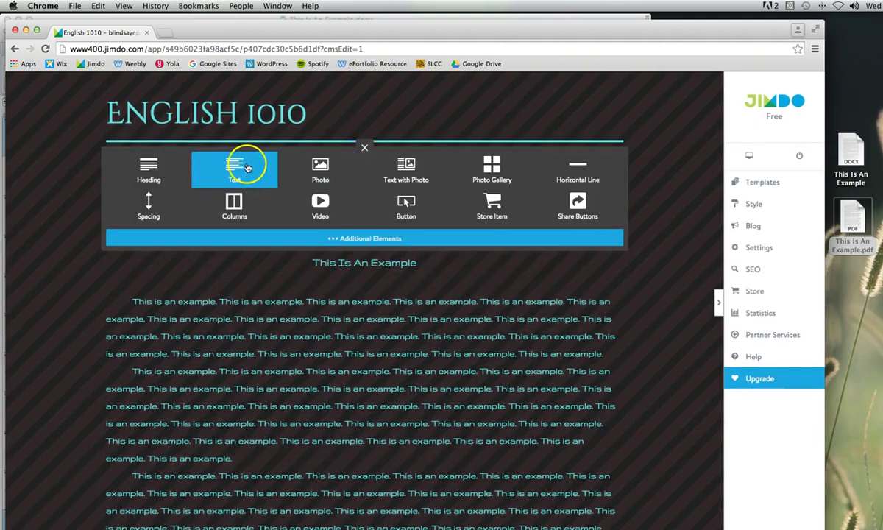
{"action": "left_click", "coordinate": [264, 195]}
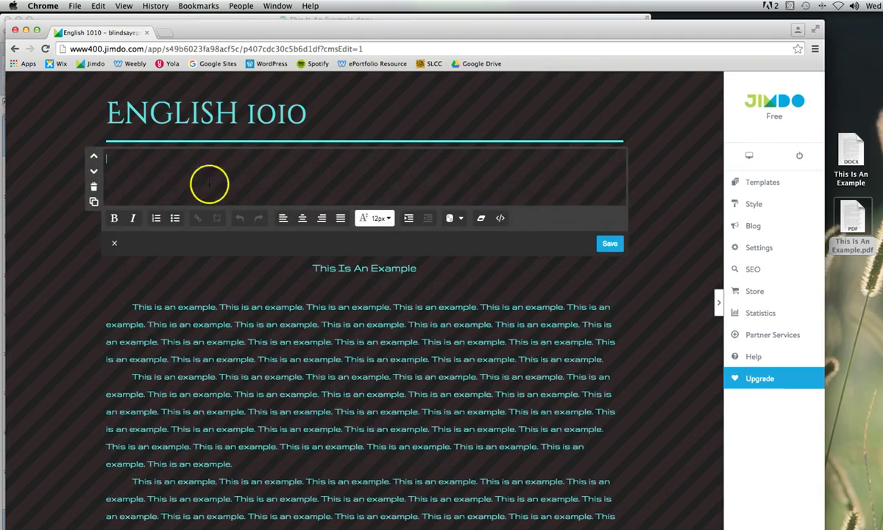
{"action": "left_click", "coordinate": [611, 244]}
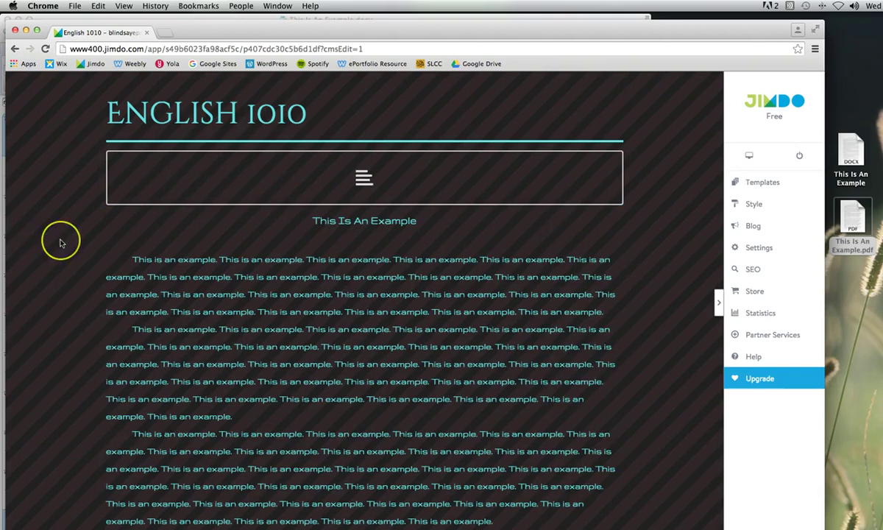
{"action": "scroll", "coordinate": [61, 243], "scroll_direction": "down", "scroll_amount": 3}
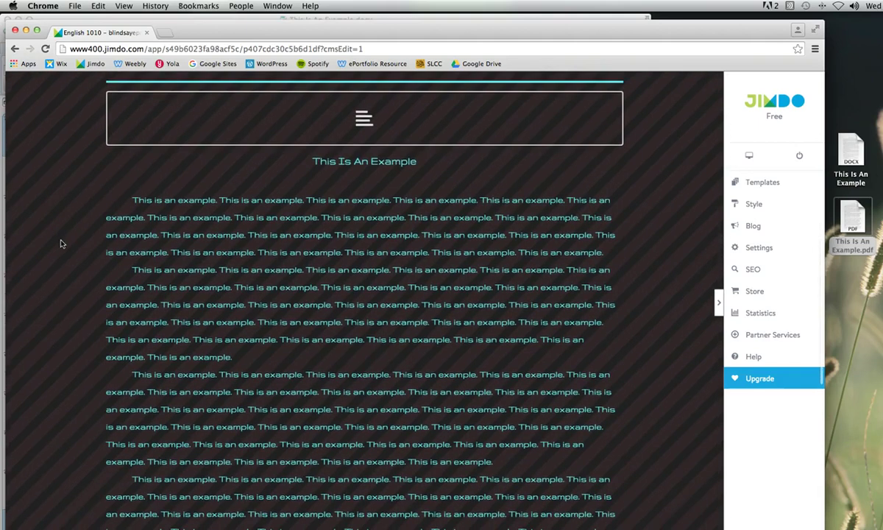